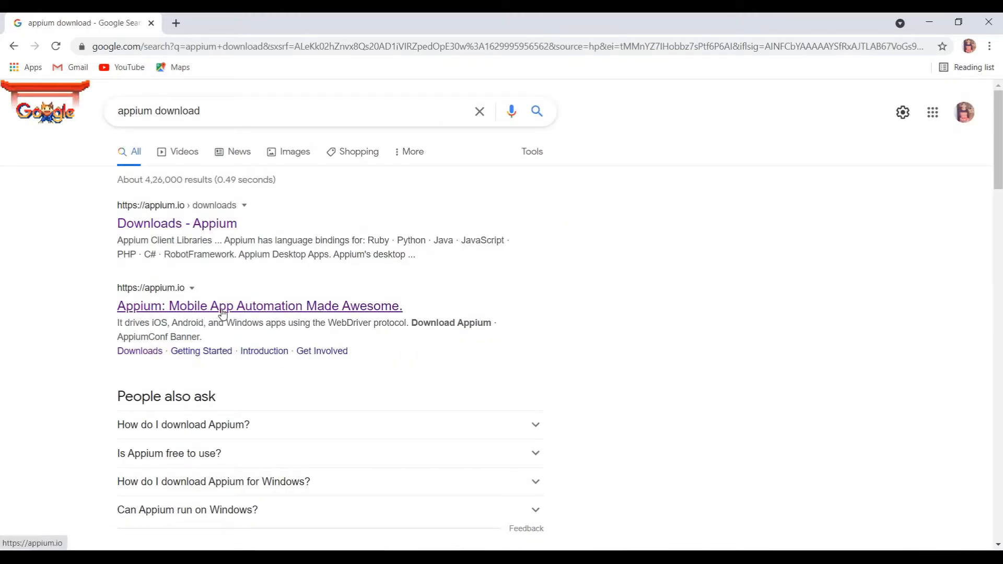
Open the Appium website in a new tab and go from its downloads to the latest Appium-Desktop release on GitHub.
{"action": "right_click", "coordinate": [285, 309]}
{"action": "left_click", "coordinate": [302, 316]}
{"action": "left_click", "coordinate": [215, 22]}
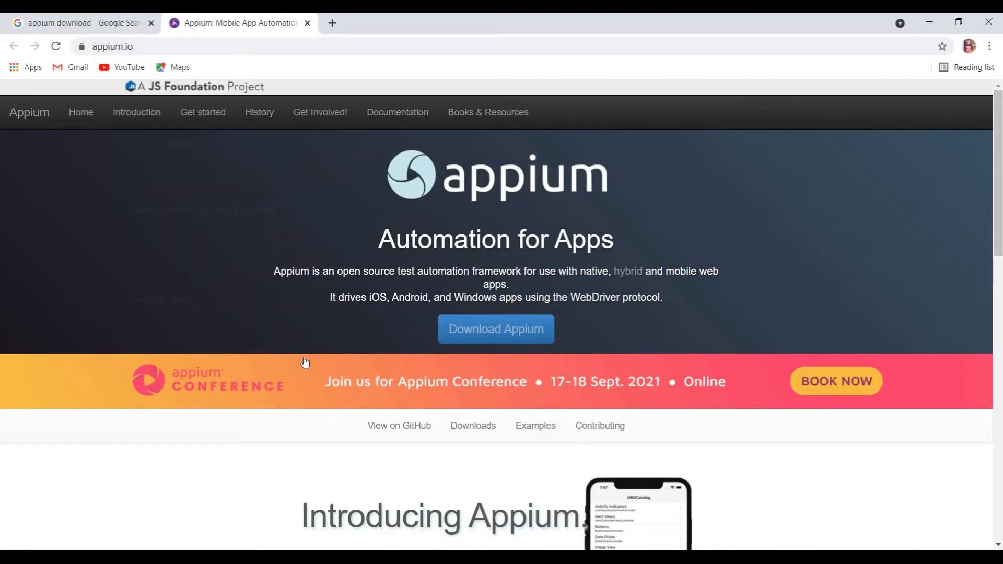
{"action": "left_click", "coordinate": [474, 434]}
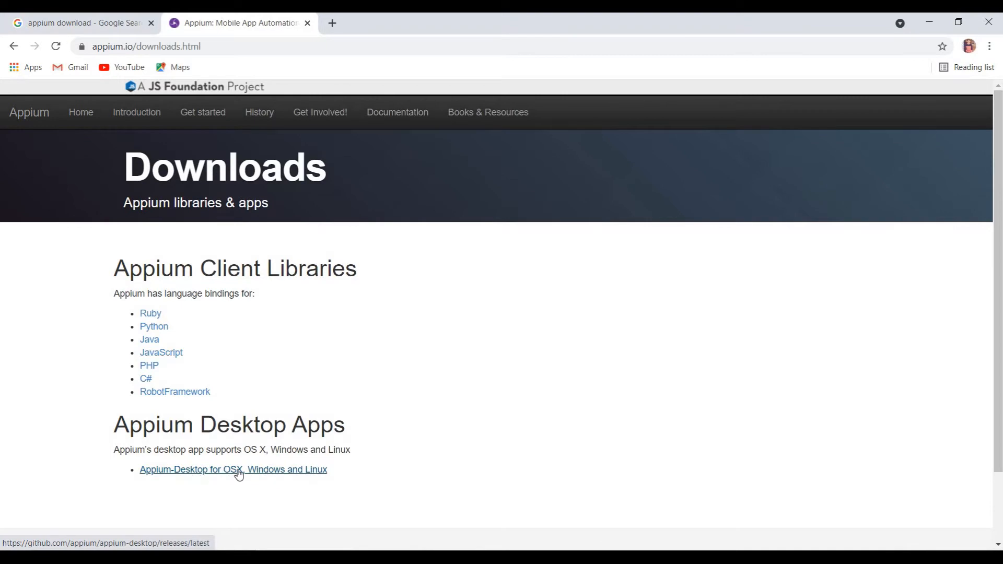
{"action": "left_click", "coordinate": [306, 479]}
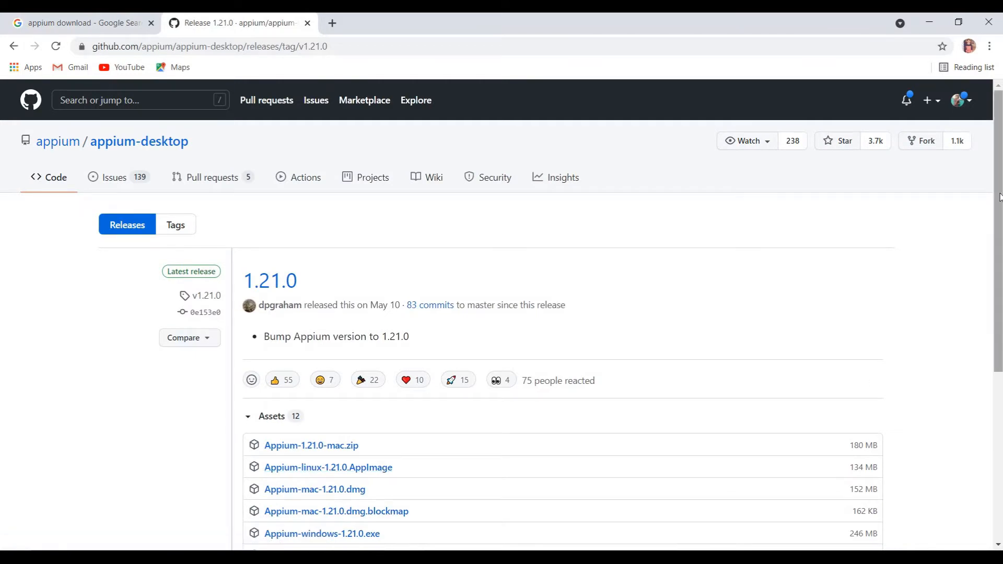
Start downloading Appium-windows-1.21.0.exe from the release assets and cancel the running download.
{"action": "scroll", "coordinate": [431, 299], "scroll_direction": "down", "scroll_amount": 3}
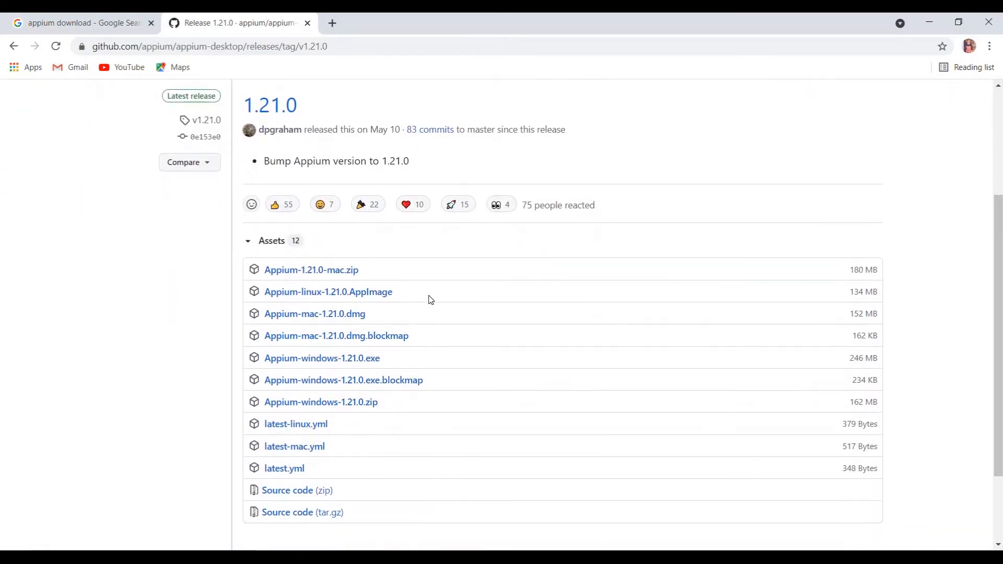
{"action": "left_click", "coordinate": [327, 365]}
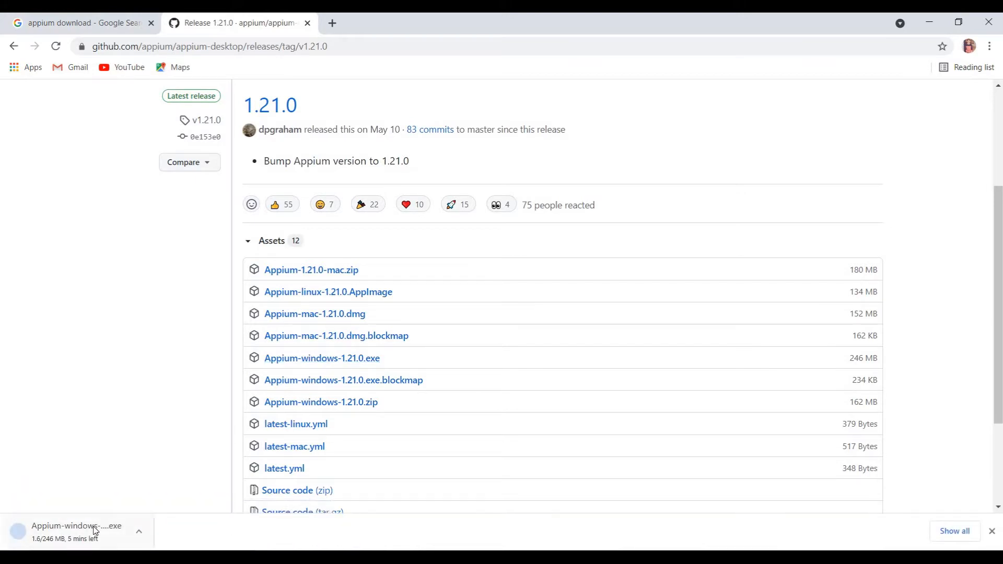
{"action": "left_click", "coordinate": [139, 532]}
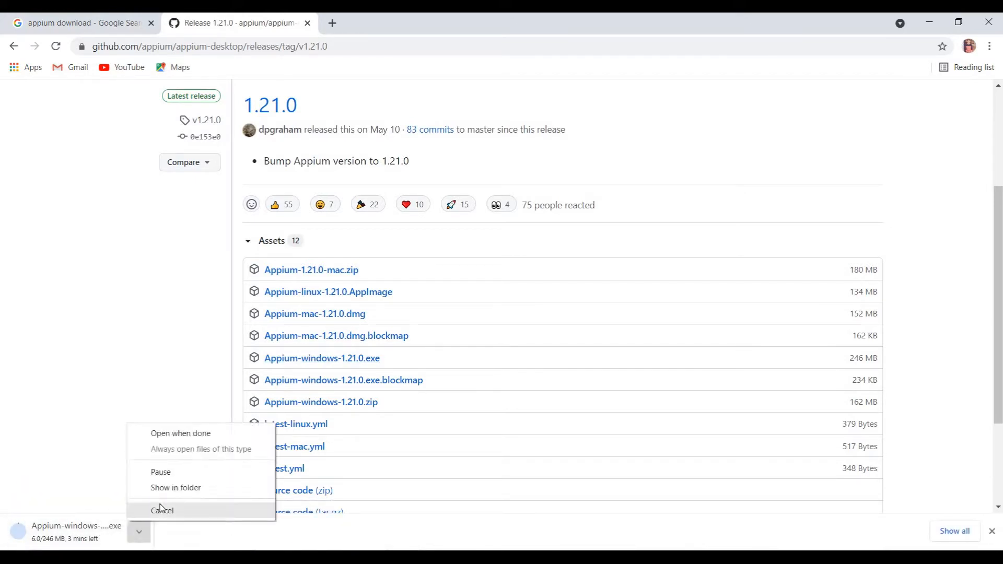
{"action": "left_click", "coordinate": [220, 511]}
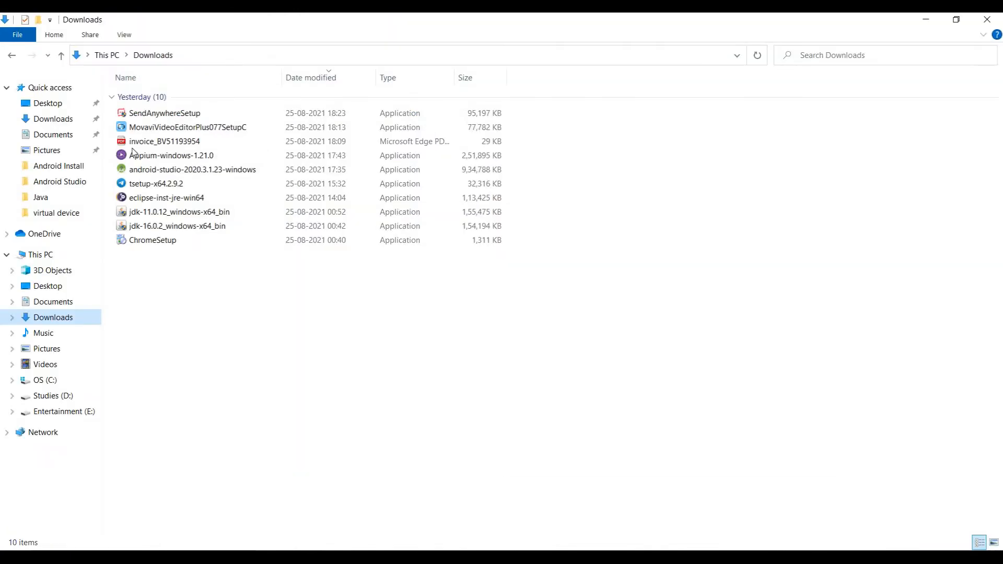
Install Appium from the Appium-windows-1.21.0 installer in Downloads for the current user only, without running it on finish.
{"action": "left_click", "coordinate": [168, 156]}
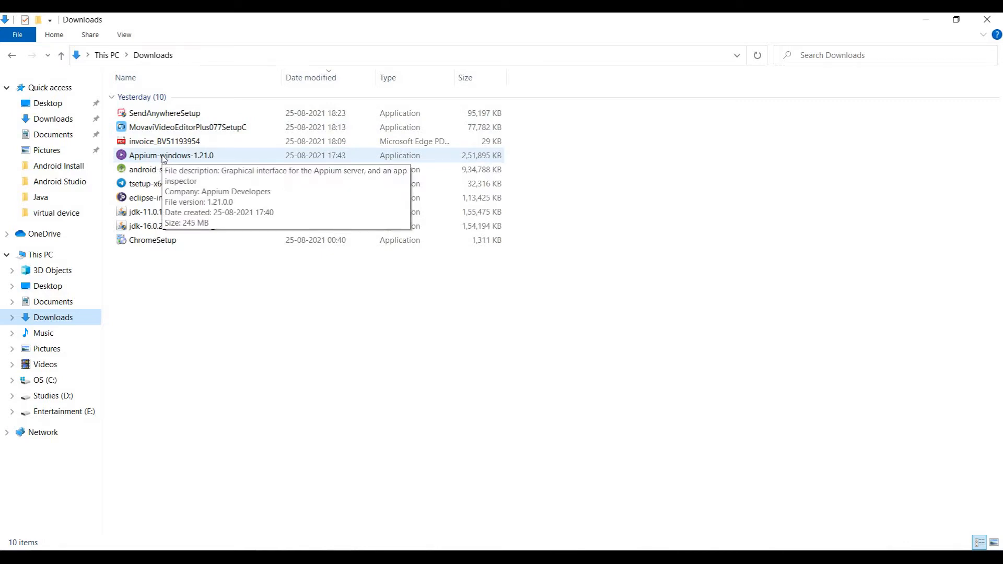
{"action": "double_click", "coordinate": [163, 157]}
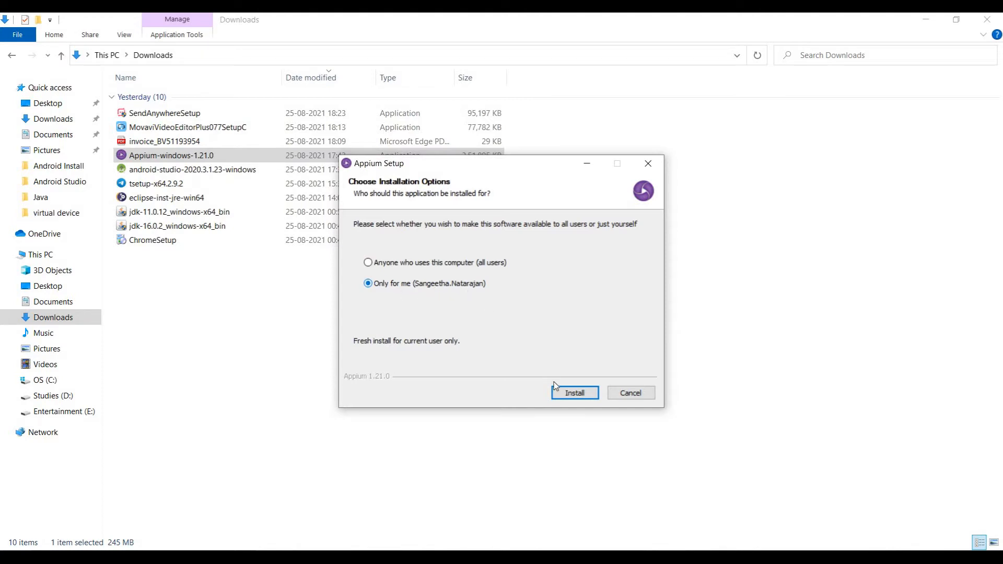
{"action": "left_click", "coordinate": [568, 394]}
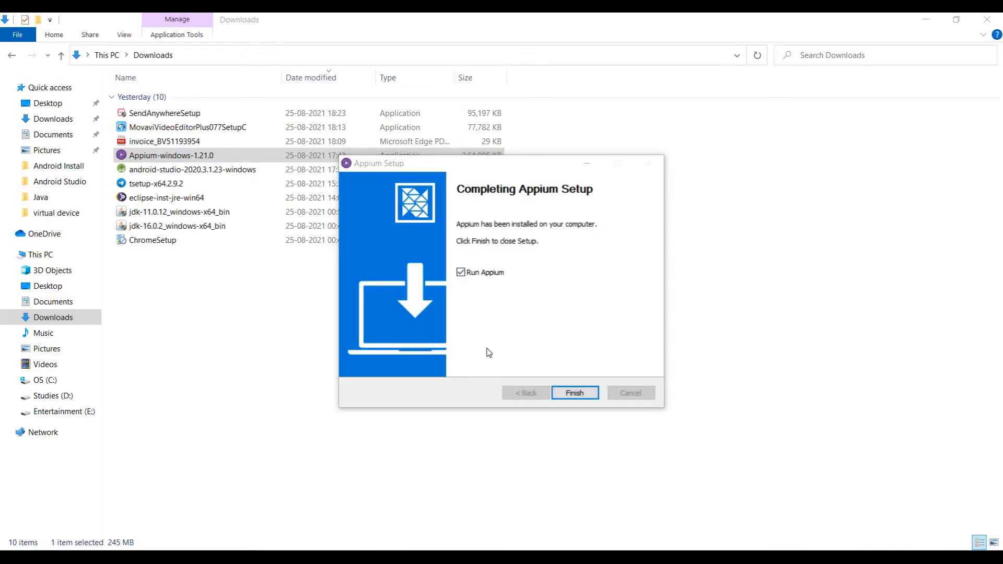
{"action": "left_click", "coordinate": [461, 273]}
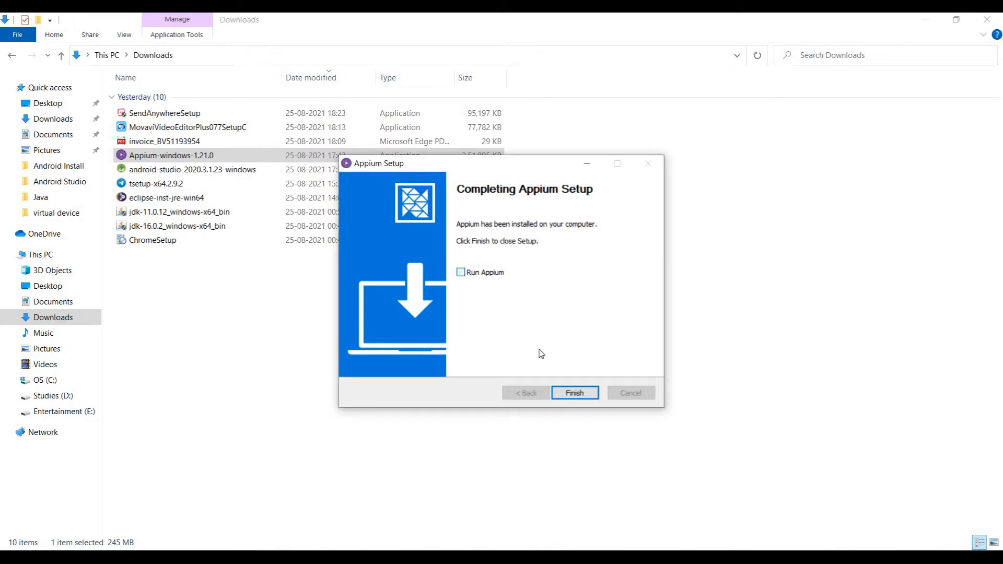
{"action": "left_click", "coordinate": [575, 394]}
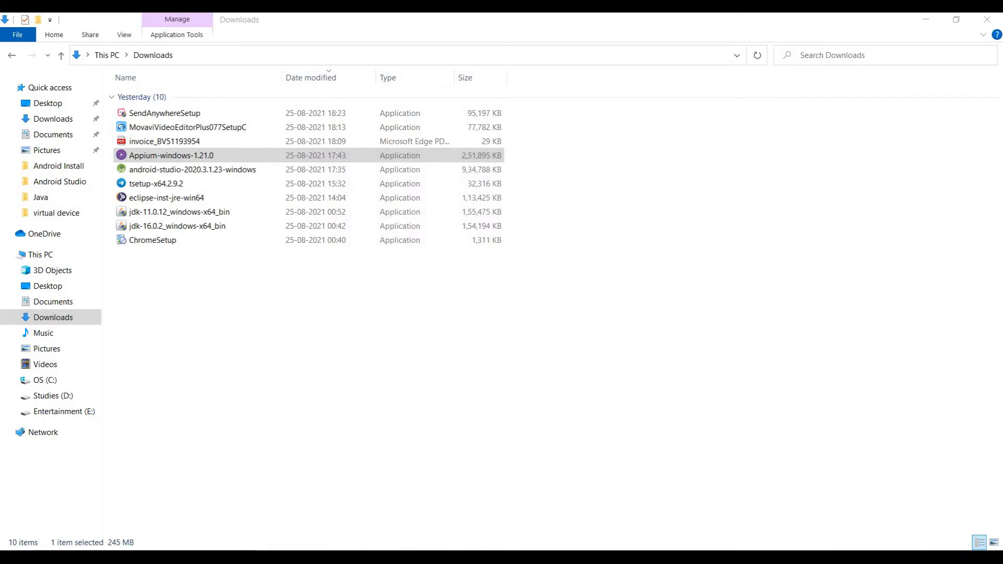
Search Windows for Appium and launch the installed app.
{"action": "key", "text": "super"}
{"action": "type", "text": "appiu"}
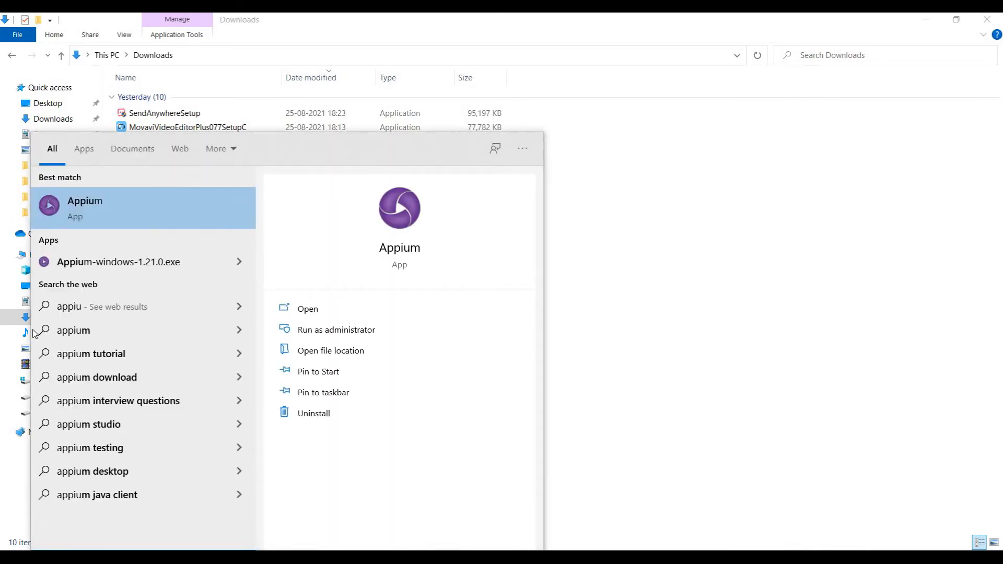
{"action": "left_click", "coordinate": [92, 213]}
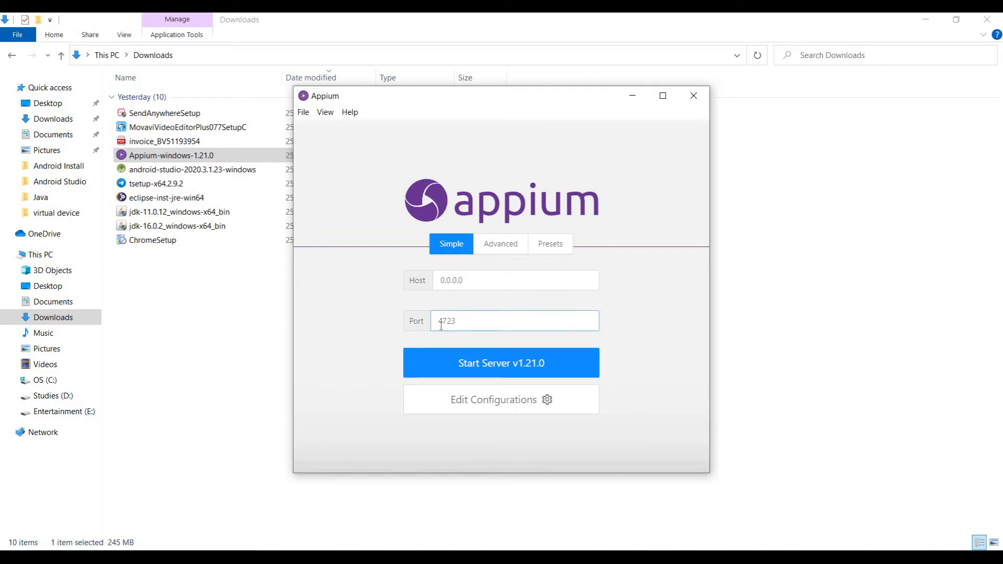
Open the Appium configuration for the ANDROID_HOME and JAVA_HOME environment variables.
{"action": "left_click", "coordinate": [462, 403]}
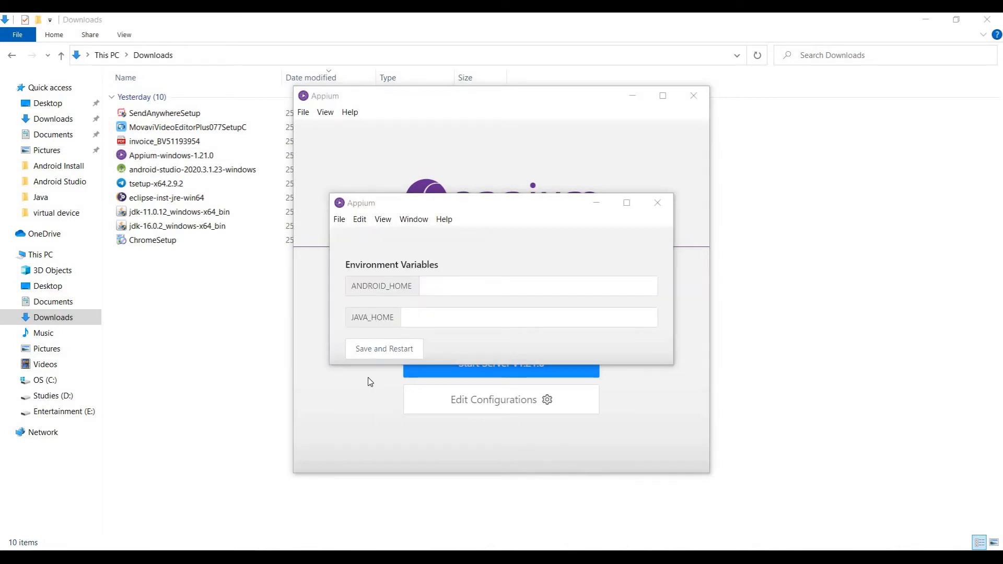
{"action": "left_click", "coordinate": [412, 325]}
{"action": "left_click", "coordinate": [486, 283]}
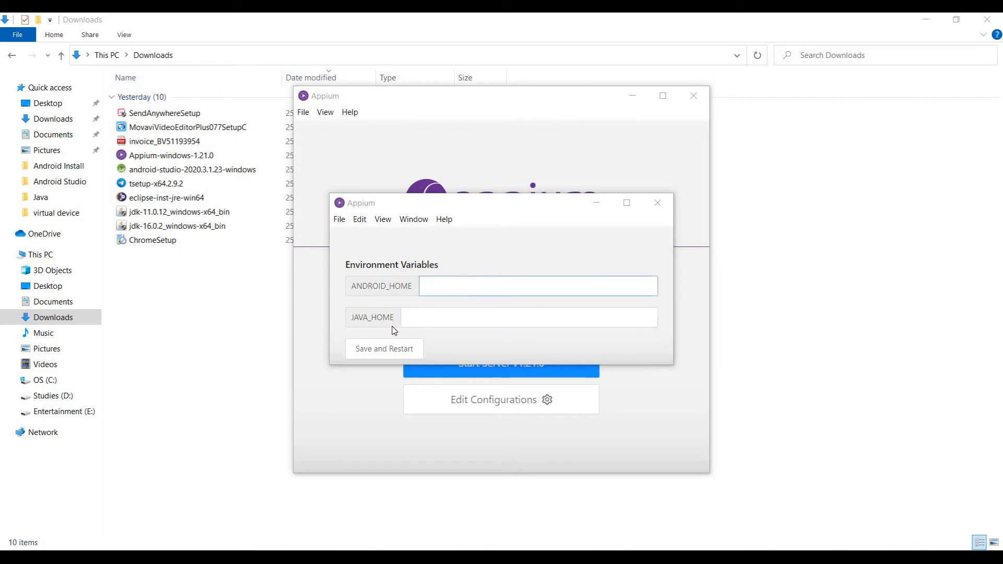
{"action": "left_click", "coordinate": [568, 284]}
{"action": "left_click", "coordinate": [495, 315]}
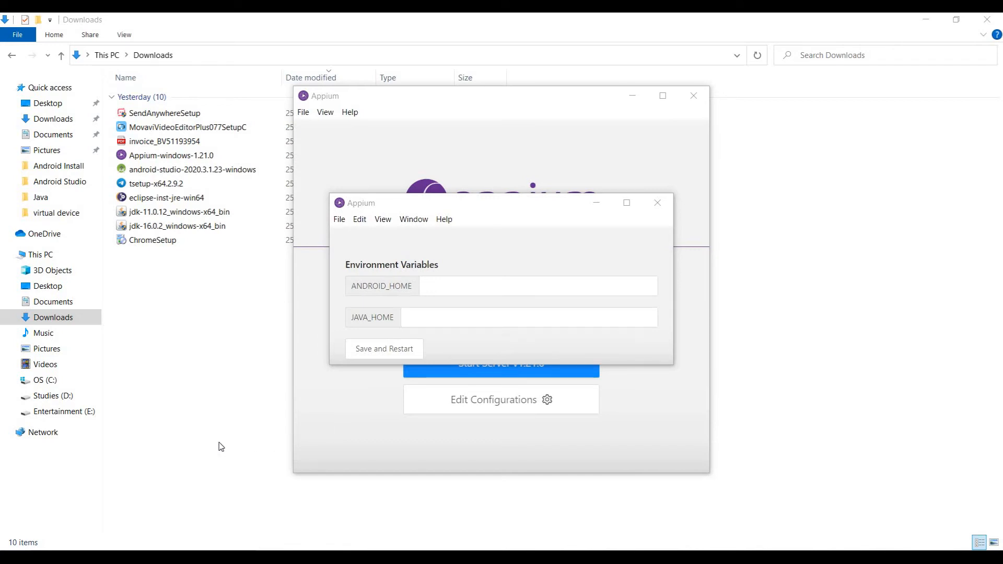
Copy the full path of the AppData\Local\Android\Sdk folder inside the user's profile folder on drive C.
{"action": "left_click", "coordinate": [46, 385]}
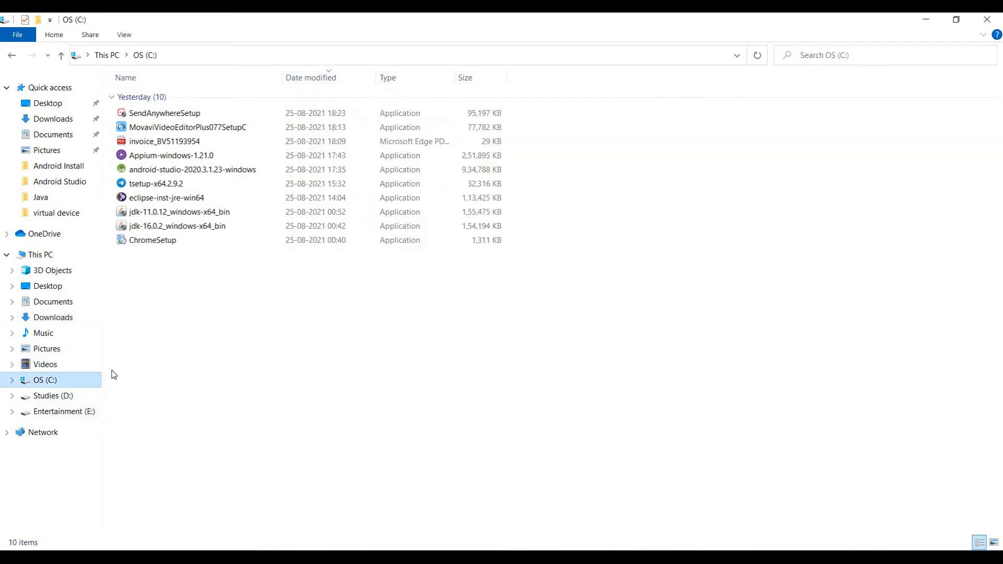
{"action": "double_click", "coordinate": [136, 295]}
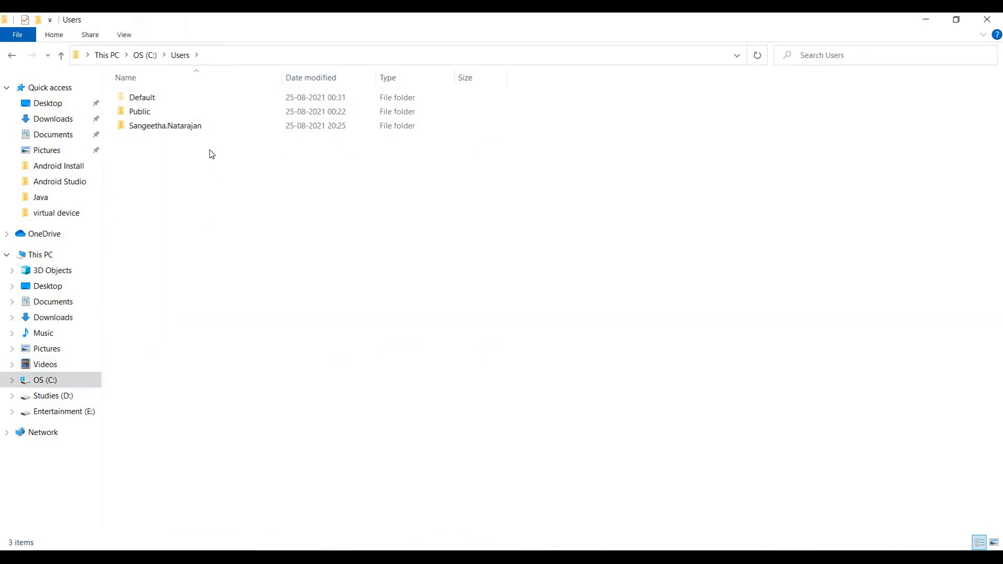
{"action": "left_click", "coordinate": [148, 131]}
{"action": "double_click", "coordinate": [148, 131]}
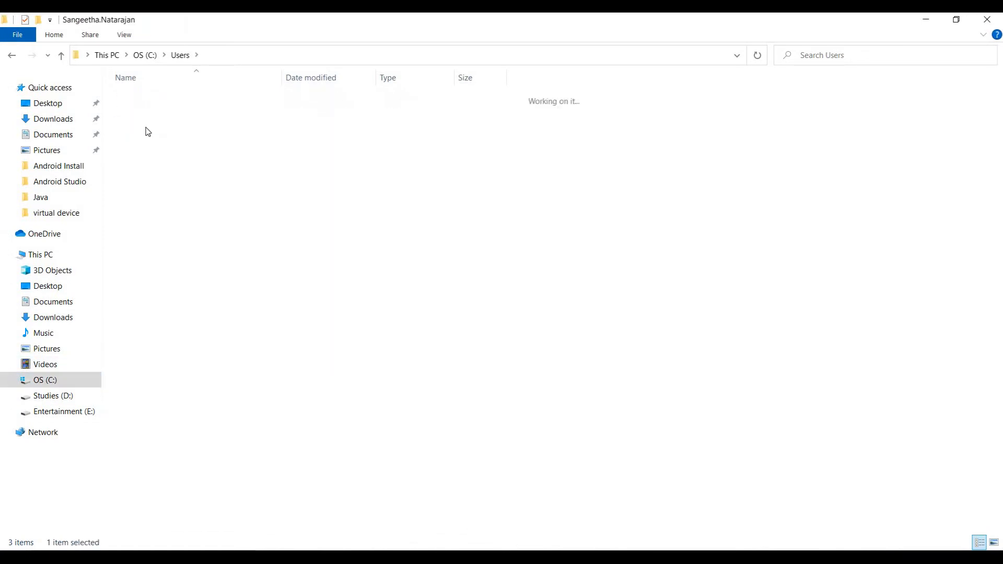
{"action": "double_click", "coordinate": [146, 215]}
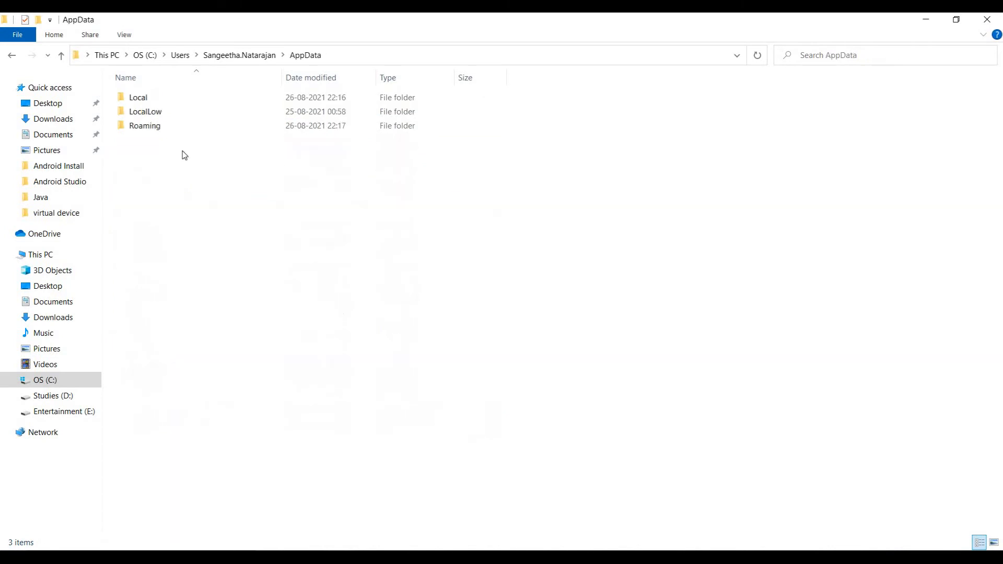
{"action": "left_click", "coordinate": [146, 100]}
{"action": "double_click", "coordinate": [146, 100]}
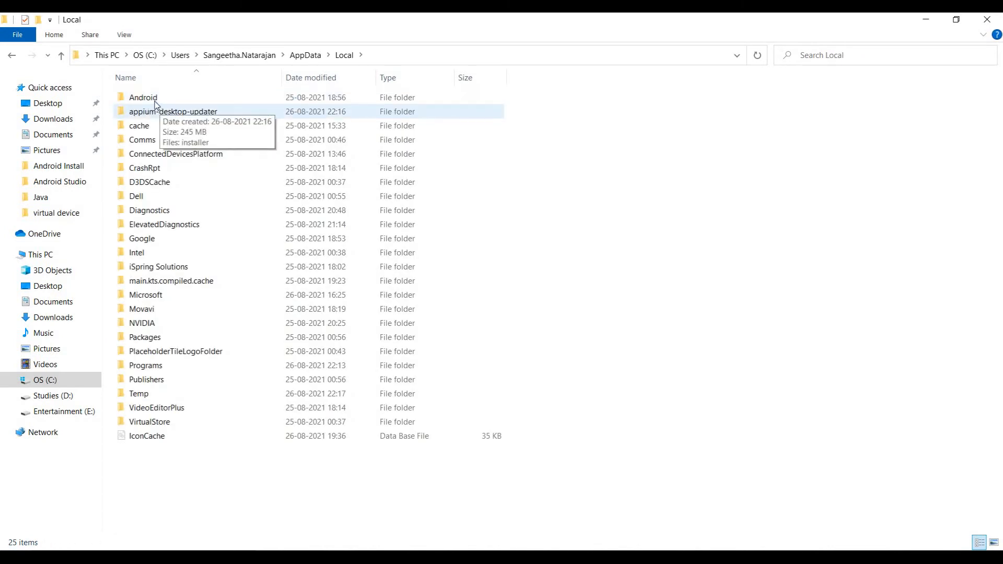
{"action": "double_click", "coordinate": [128, 98]}
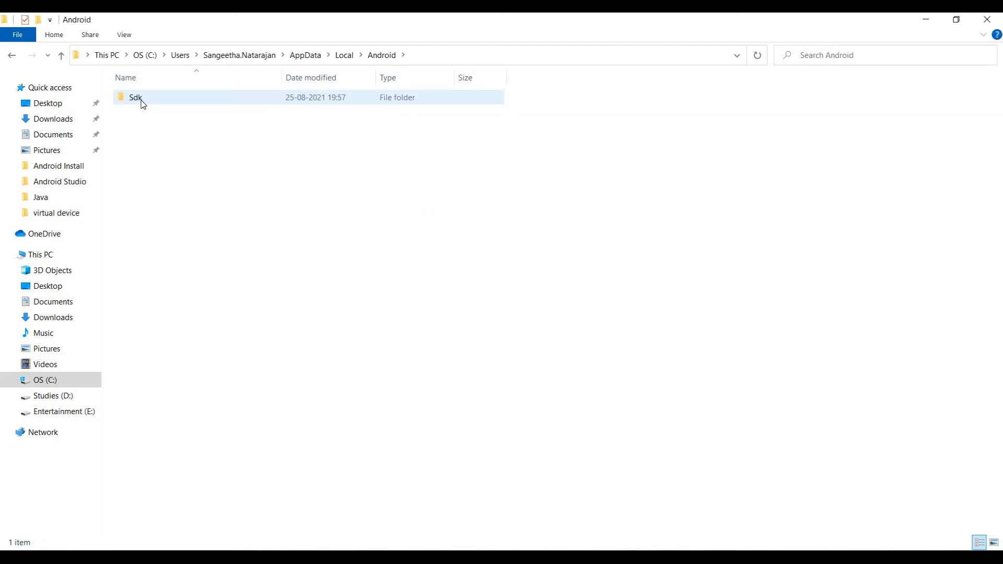
{"action": "double_click", "coordinate": [142, 102]}
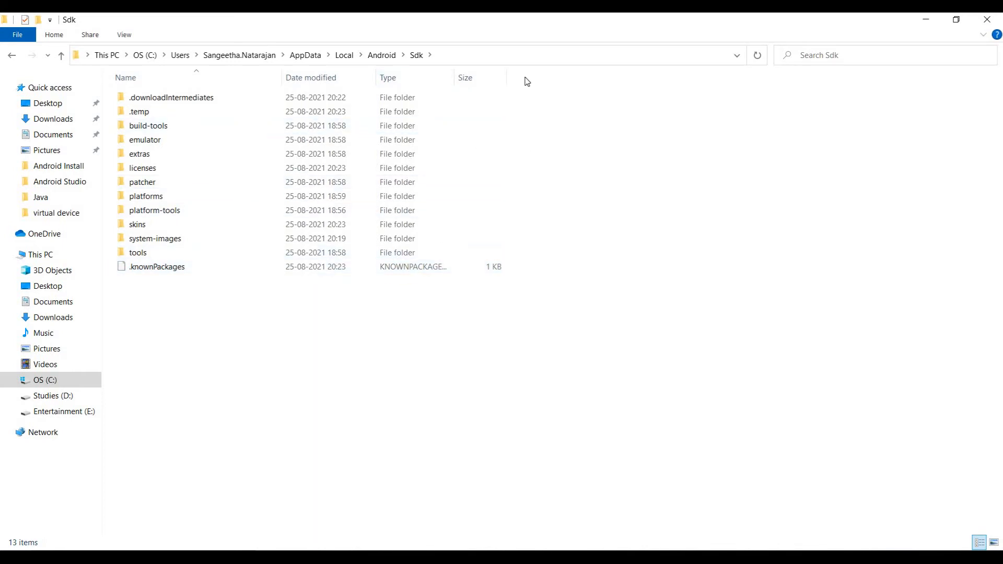
{"action": "left_click", "coordinate": [463, 56]}
{"action": "key", "text": "ctrl+c"}
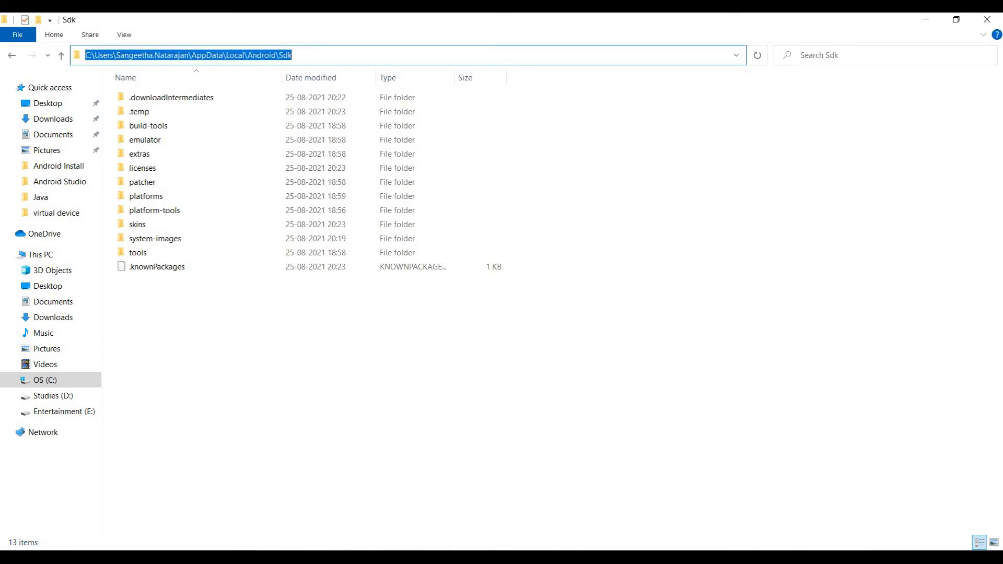
Set ANDROID_HOME in the Appium configuration to the copied Android Sdk folder path.
{"action": "key", "text": "alt+Tab"}
{"action": "left_click", "coordinate": [442, 287]}
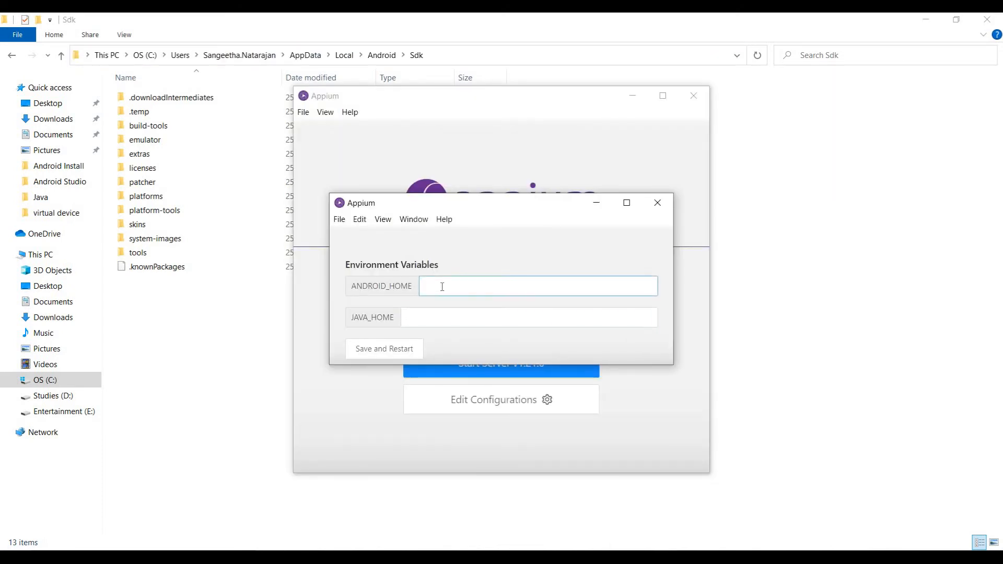
{"action": "key", "text": "ctrl+v"}
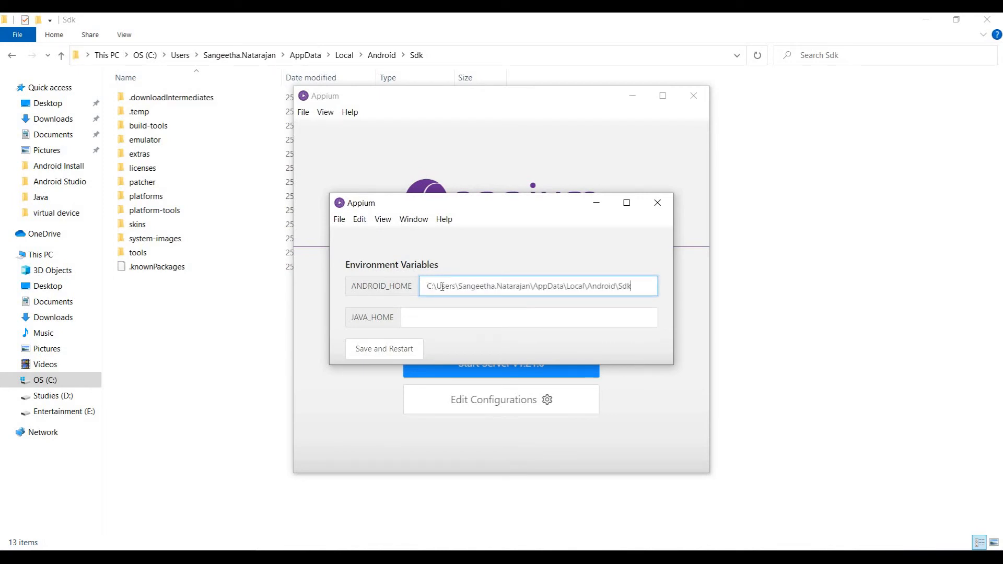
Copy the full path of the JDK folder C:\Program Files\Java\jdk-11.0.12 for JAVA_HOME.
{"action": "left_click", "coordinate": [433, 322]}
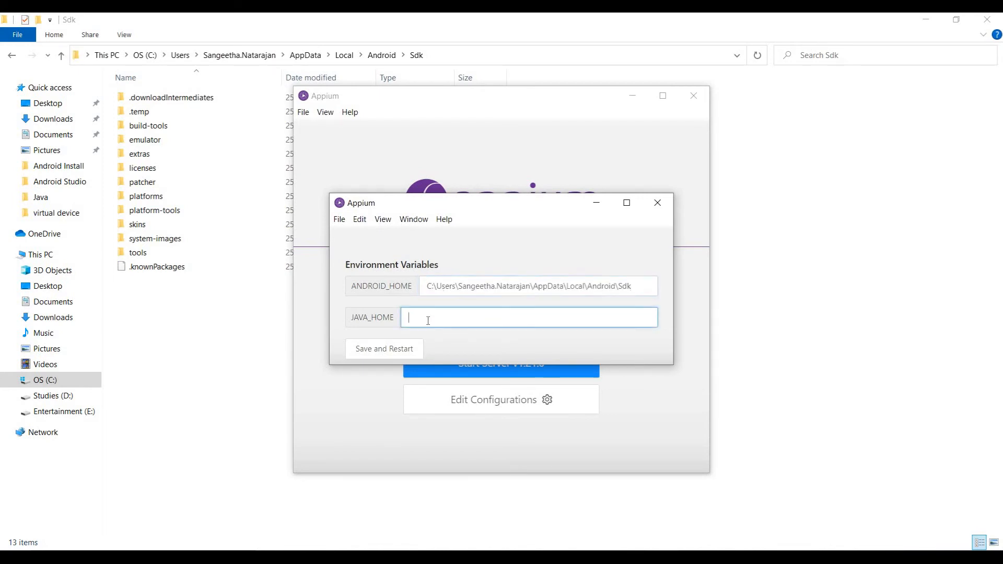
{"action": "left_click", "coordinate": [53, 386]}
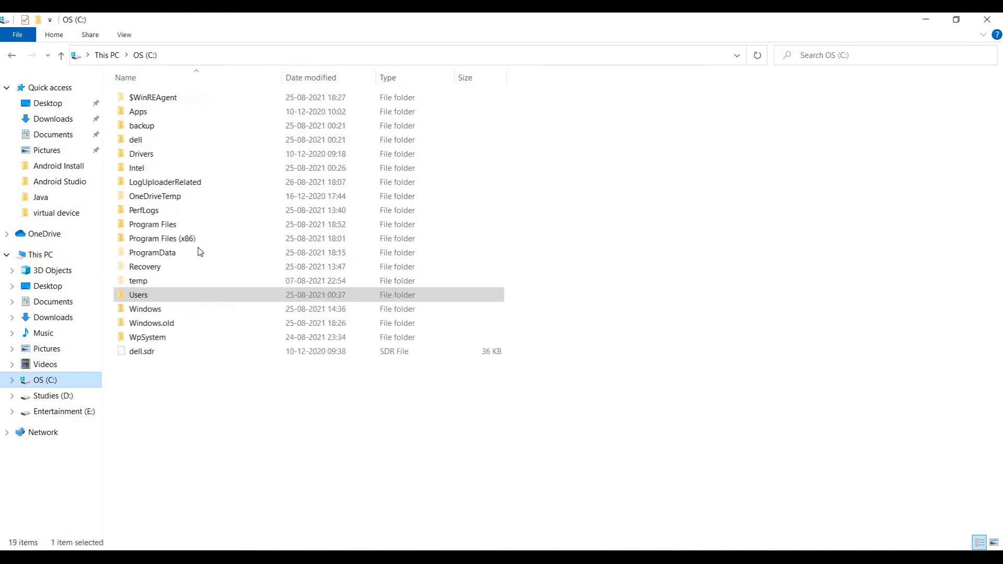
{"action": "double_click", "coordinate": [155, 230]}
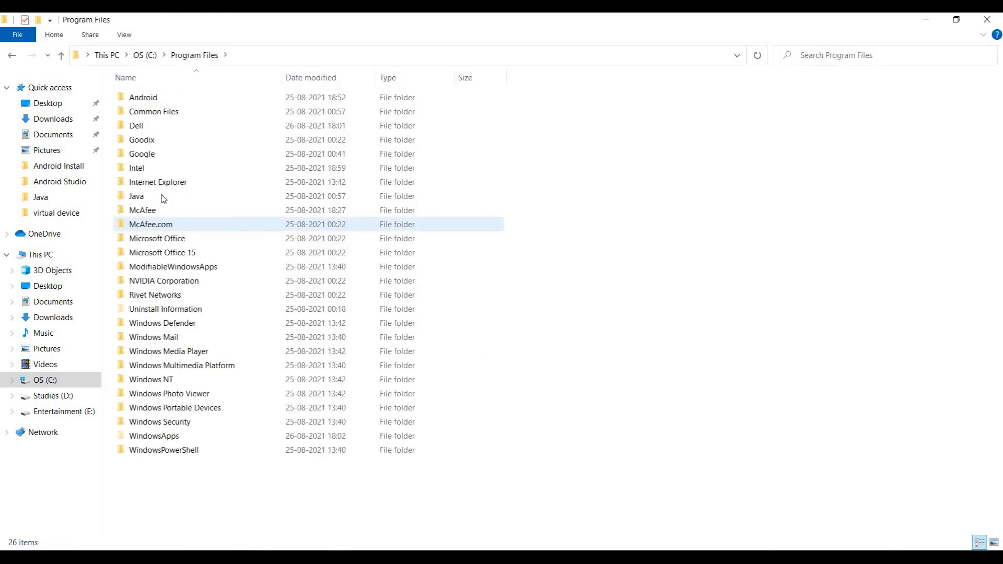
{"action": "double_click", "coordinate": [136, 197]}
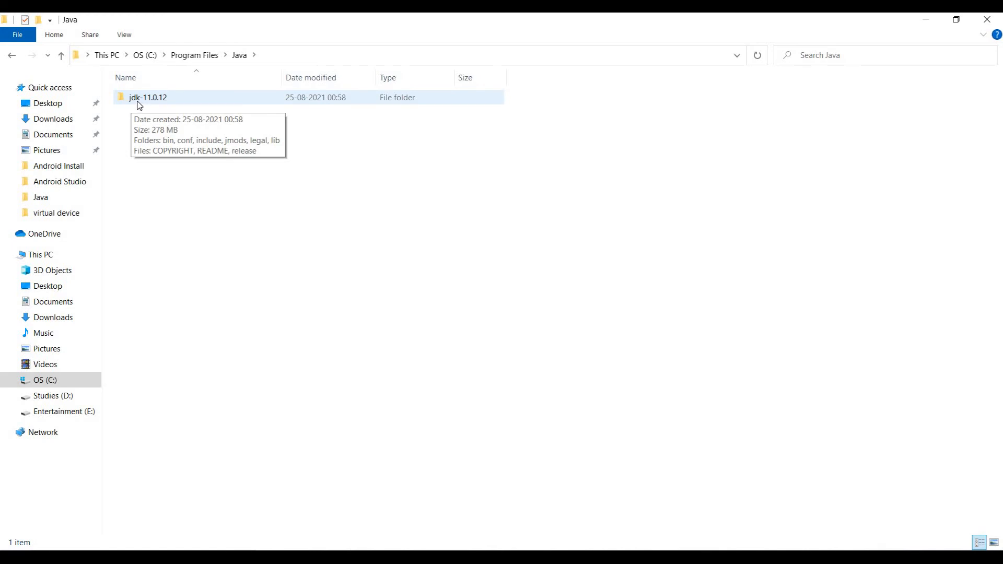
{"action": "double_click", "coordinate": [140, 102]}
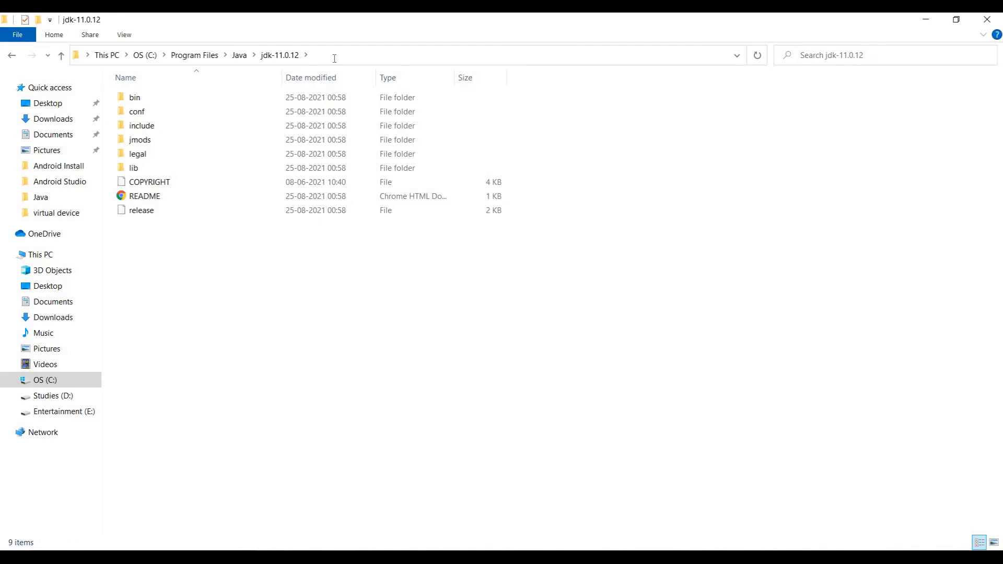
{"action": "left_click", "coordinate": [335, 58]}
{"action": "key", "text": "ctrl+c"}
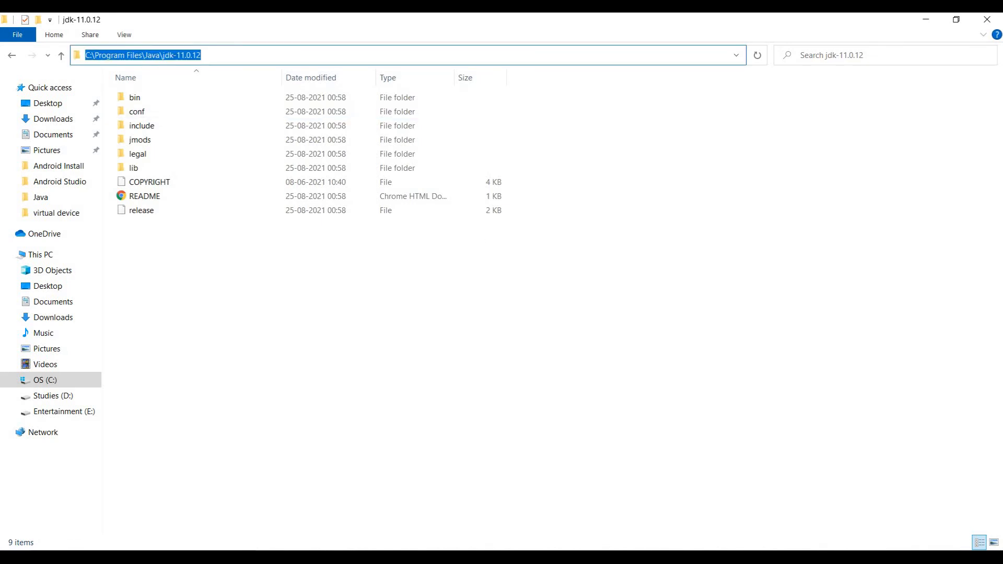
Set JAVA_HOME to C:\Program Files\Java\jdk-11.0.12, save the environment variables with a restart, and close the configuration window.
{"action": "left_click", "coordinate": [522, 557]}
{"action": "key", "text": "ctrl+v"}
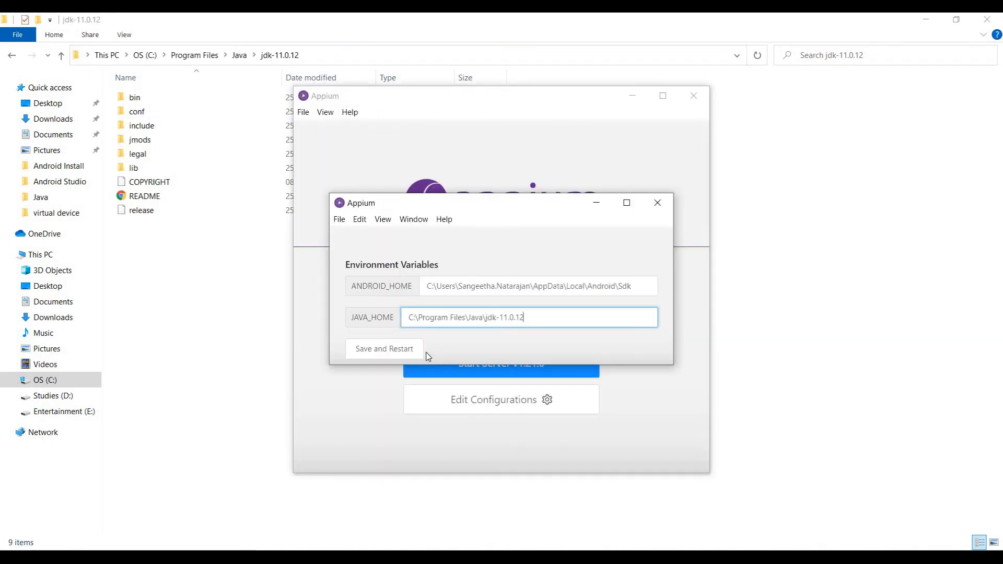
{"action": "left_click", "coordinate": [387, 355]}
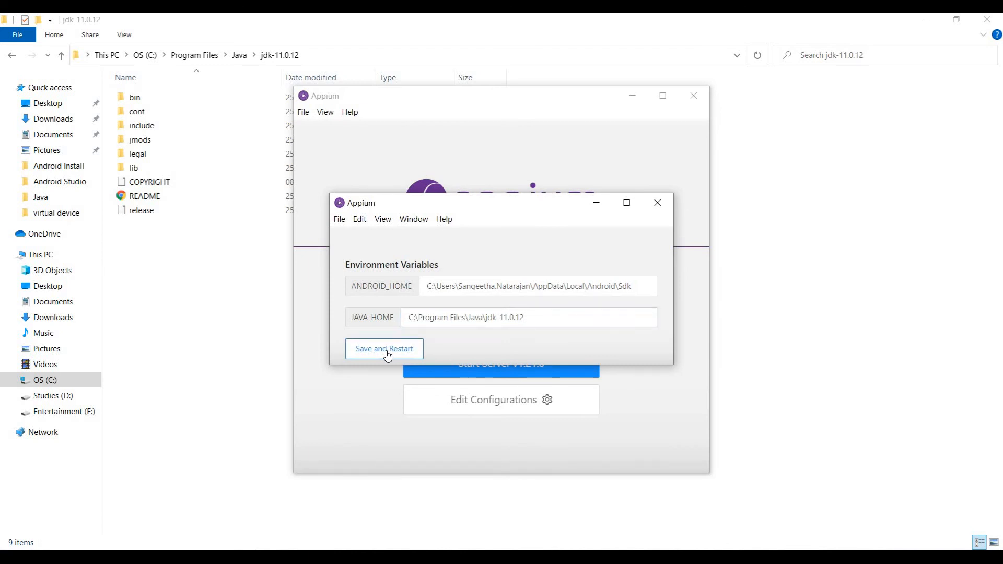
{"action": "left_click", "coordinate": [456, 290]}
{"action": "left_click", "coordinate": [657, 201]}
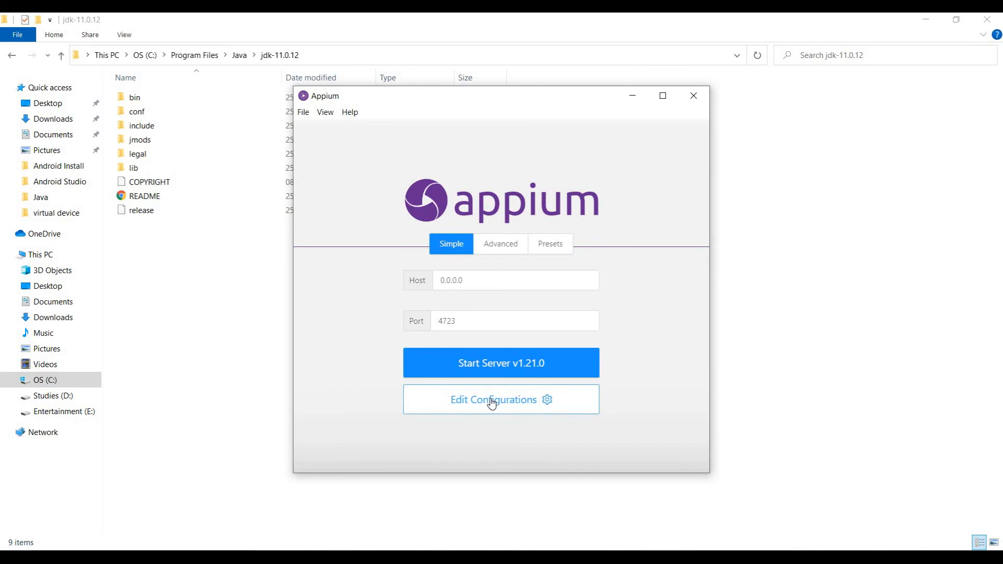
Reopen the Appium configuration and move its window aside to check the ANDROID_HOME and JAVA_HOME paths.
{"action": "left_click", "coordinate": [492, 404]}
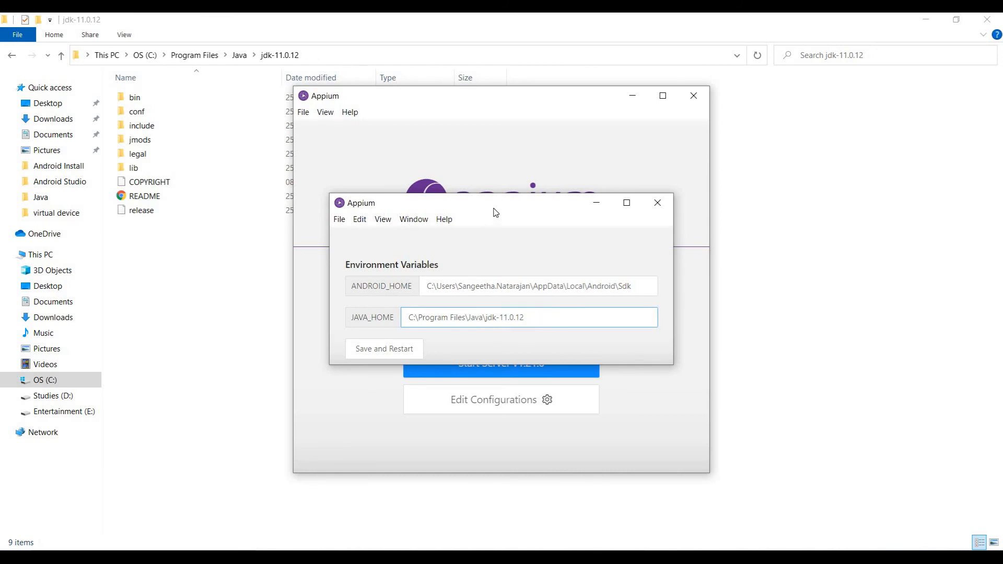
{"action": "left_click_drag", "start_coordinate": [470, 202], "coordinate": [343, 278]}
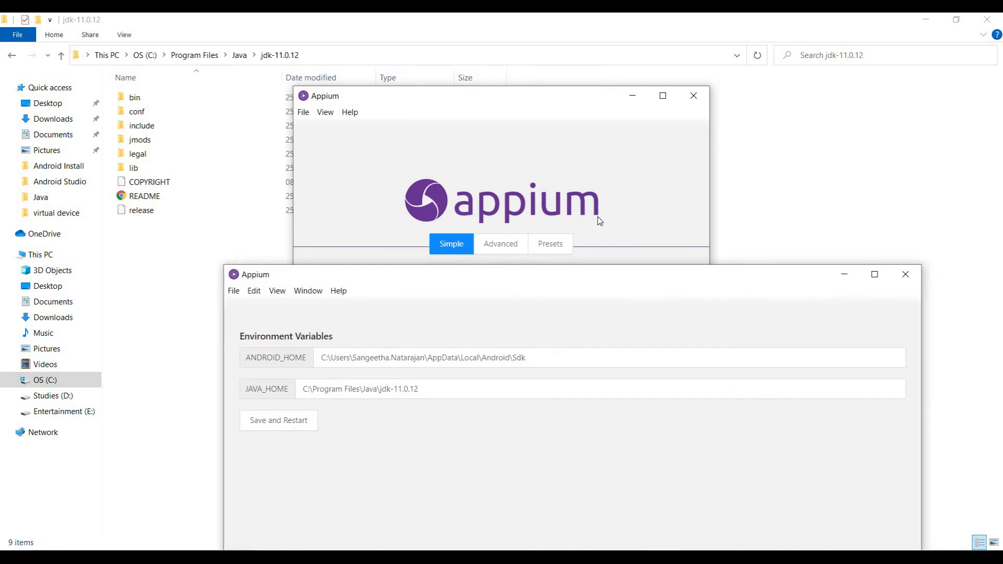